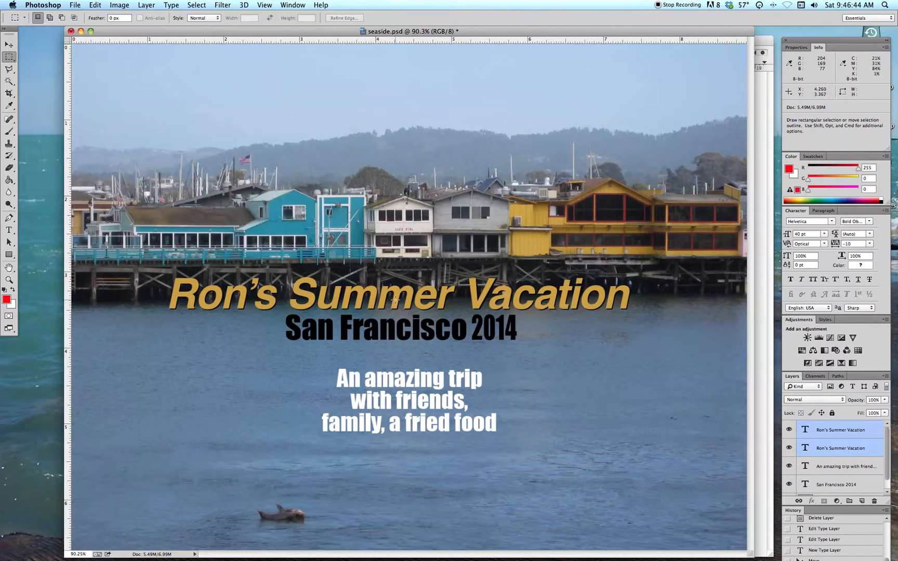
- Scale the white "An amazing trip with friends, family, a fried food" text layer up to about 120%
left_click(10, 45)
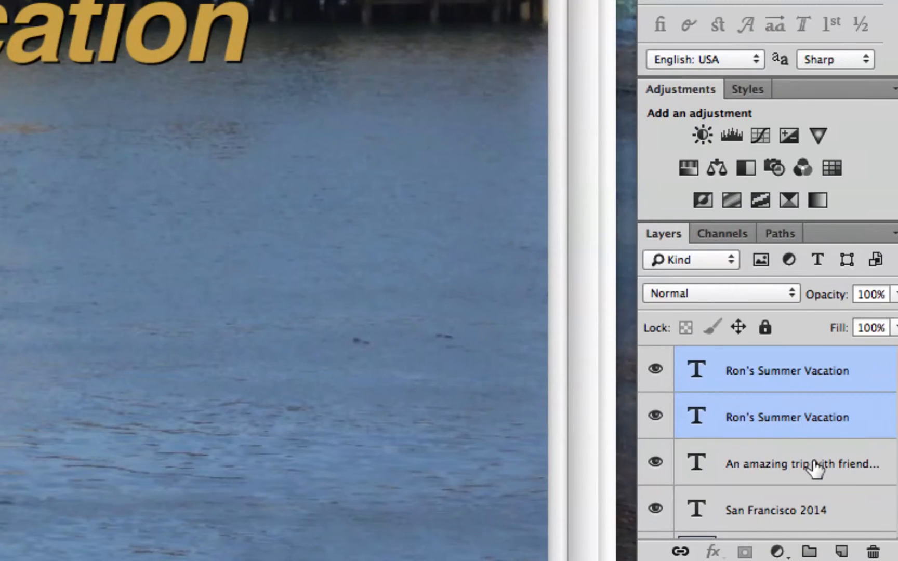
left_click(815, 464)
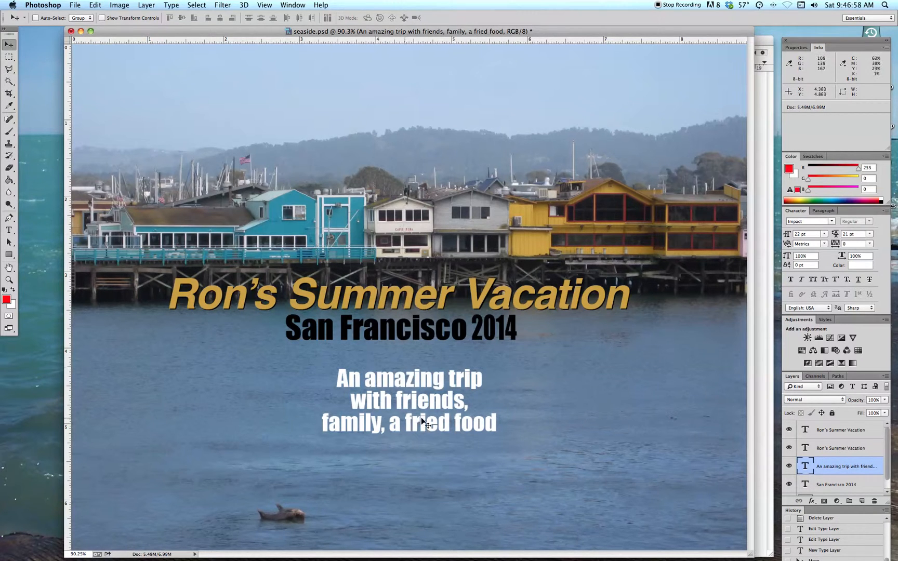
left_click(95, 5)
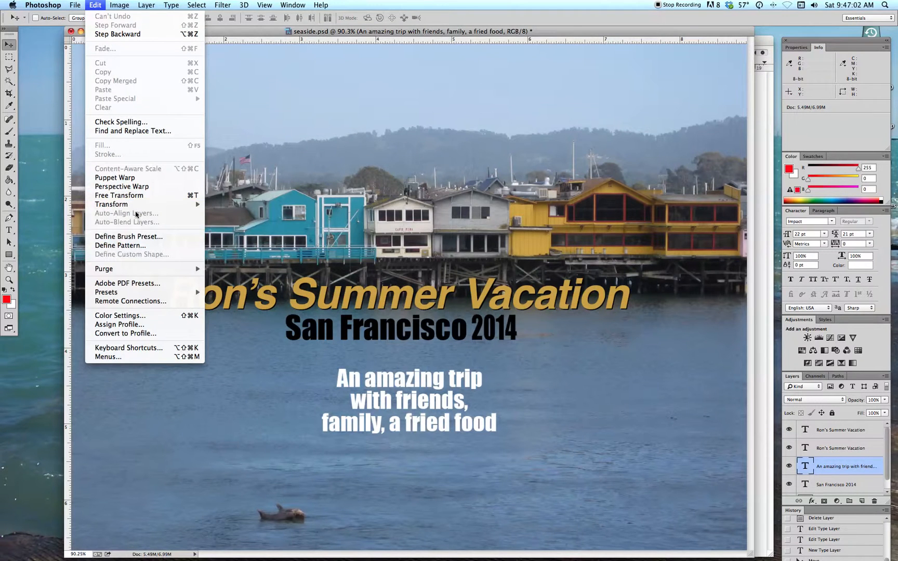
mouse_move(135, 203)
left_click(224, 218)
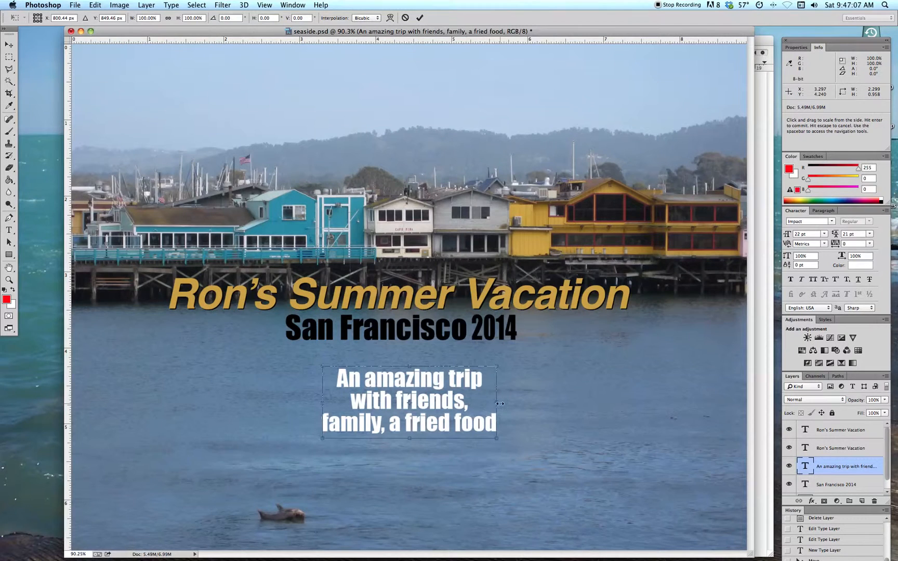
mouse_move(499, 403)
left_mouse_down()
mouse_move(407, 401)
mouse_move(595, 401)
mouse_move(498, 401)
left_mouse_up()
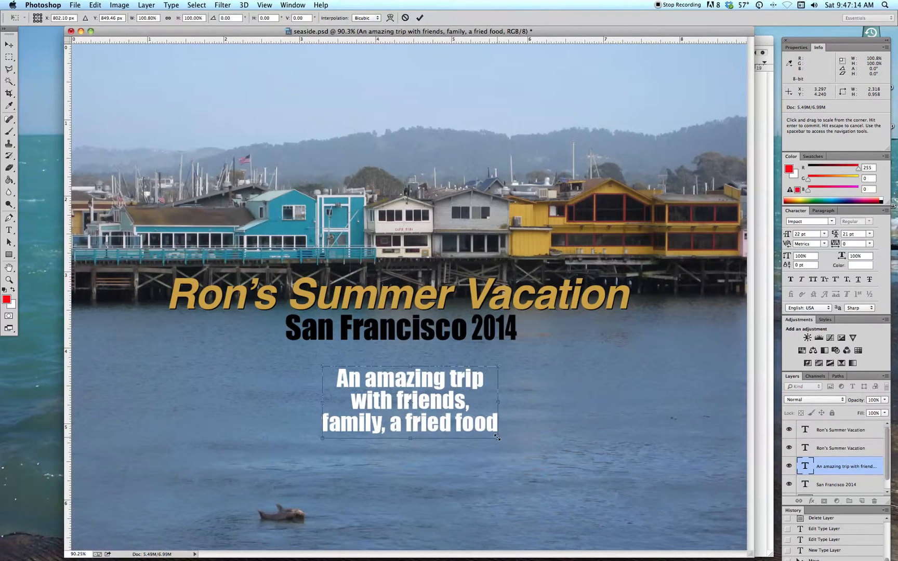
left_click_drag(497, 438, 557, 472)
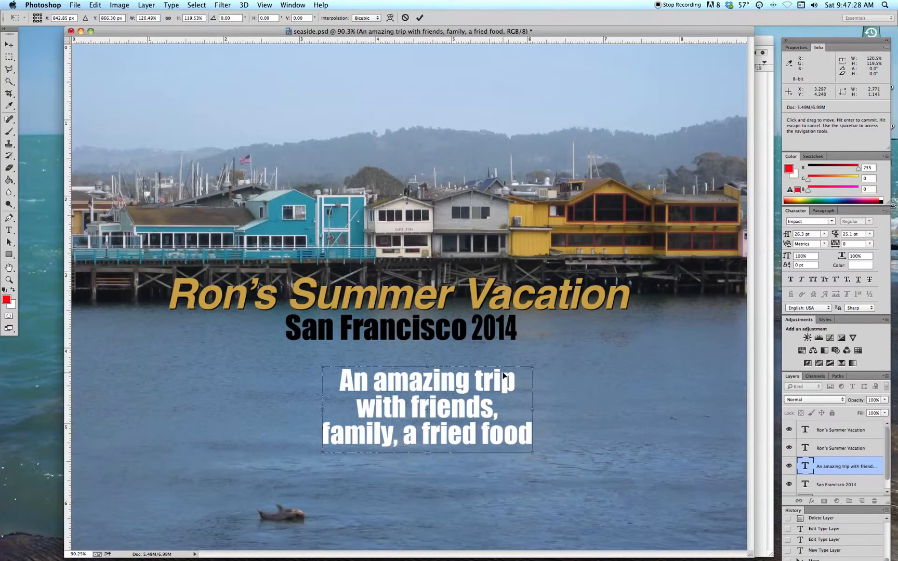
key("Return")
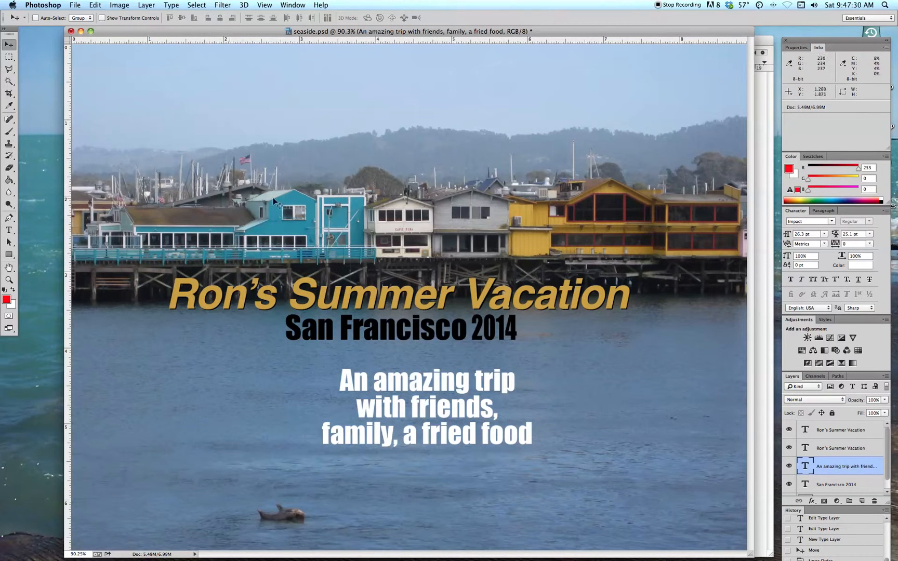
- Try skewing the white three-line text vertically by about -13.6° and moving it, and cancel the transformation
left_click(119, 4)
mouse_move(95, 5)
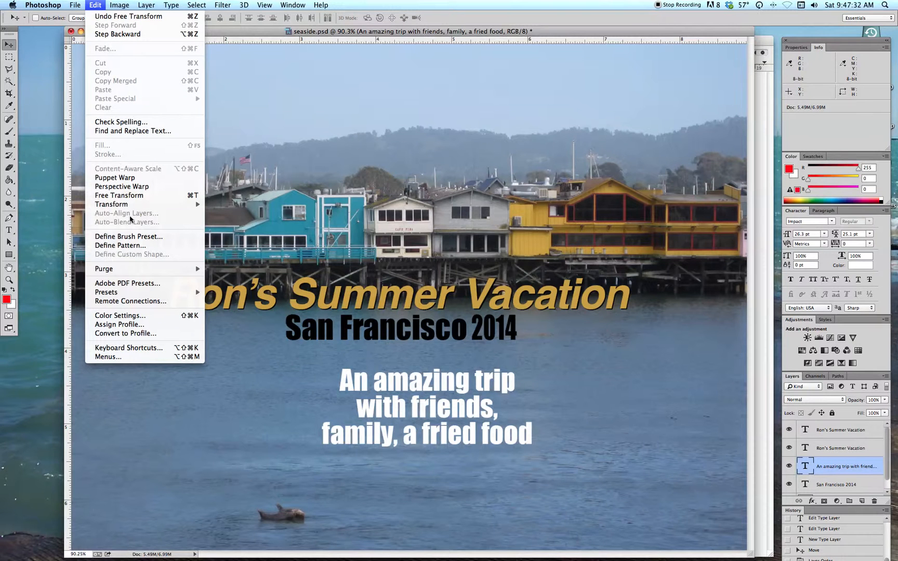
mouse_move(130, 204)
left_click(242, 239)
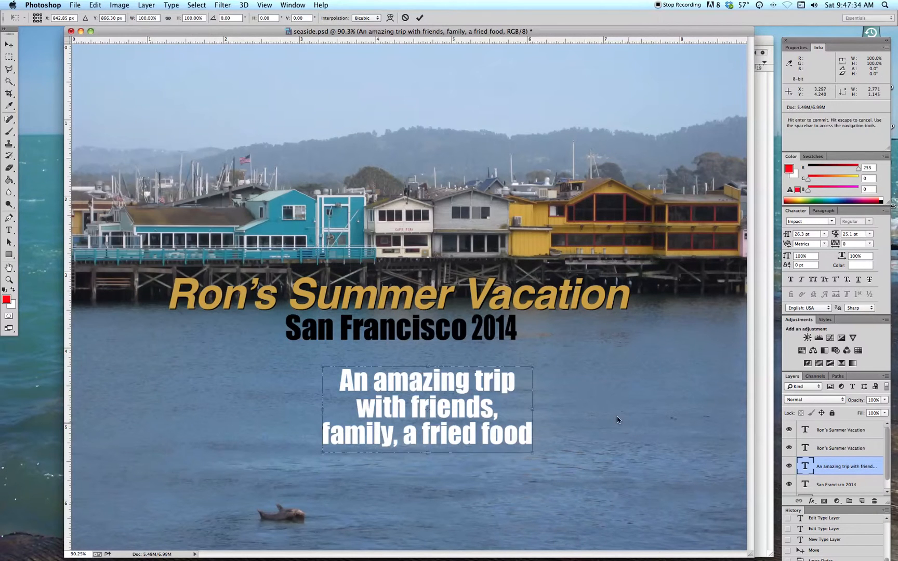
left_click_drag(531, 367, 533, 315)
left_click_drag(434, 381, 417, 408)
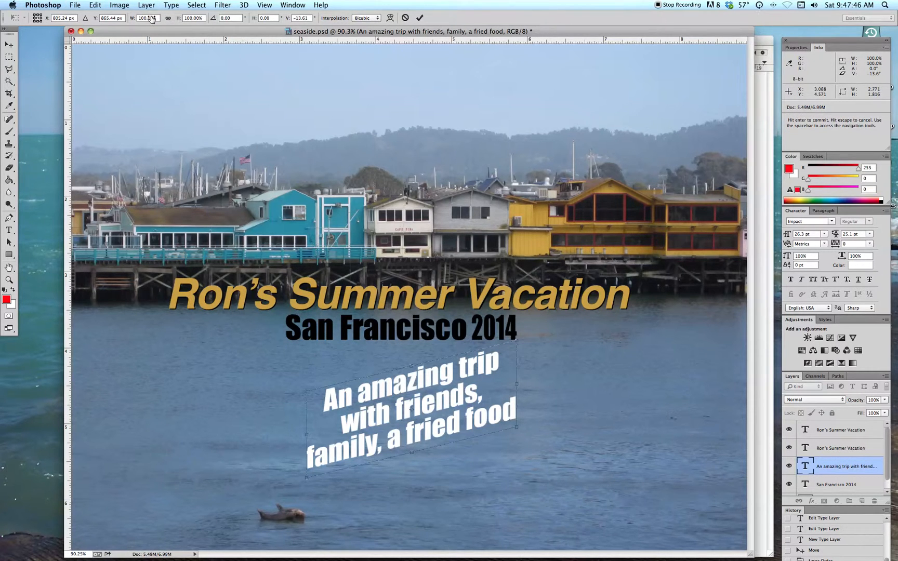
key("super+z")
key("super+z")
key("Escape")
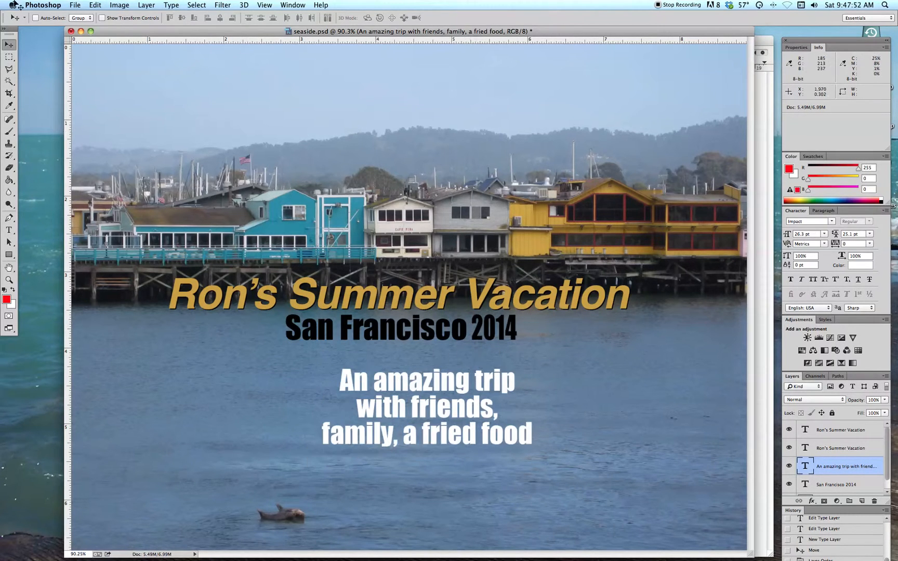
left_click(120, 4)
mouse_move(97, 3)
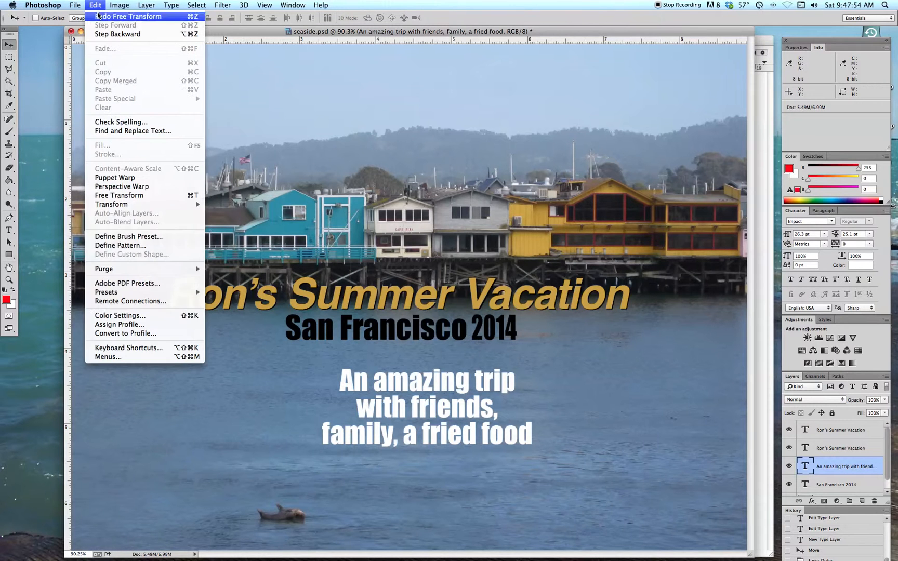
mouse_move(145, 205)
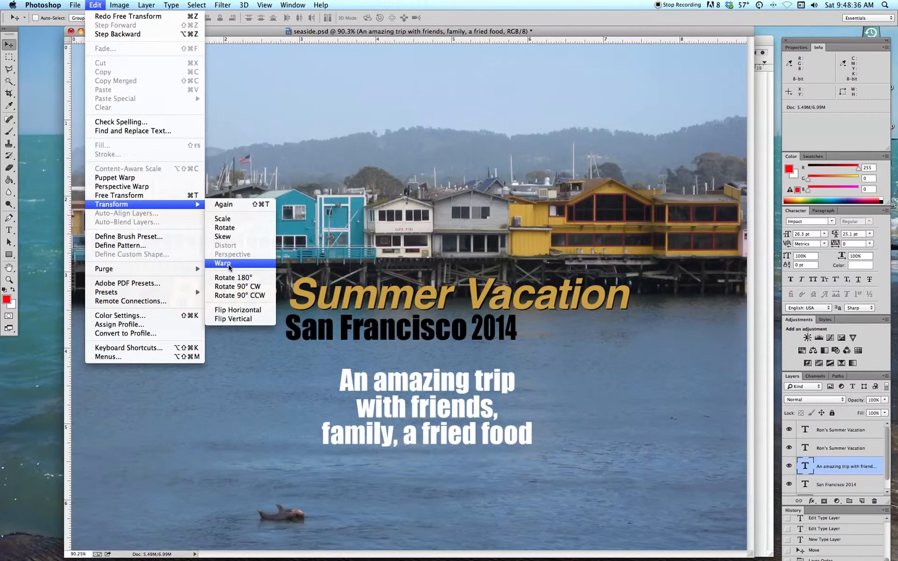
left_click(315, 71)
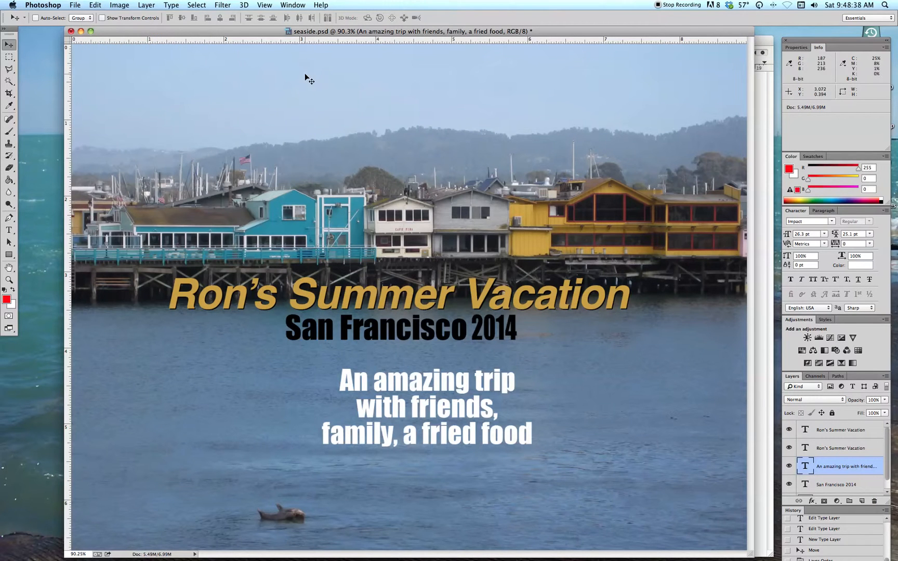
- Select all of the white three-line text and apply the Arc text warp style to it
left_click(9, 230)
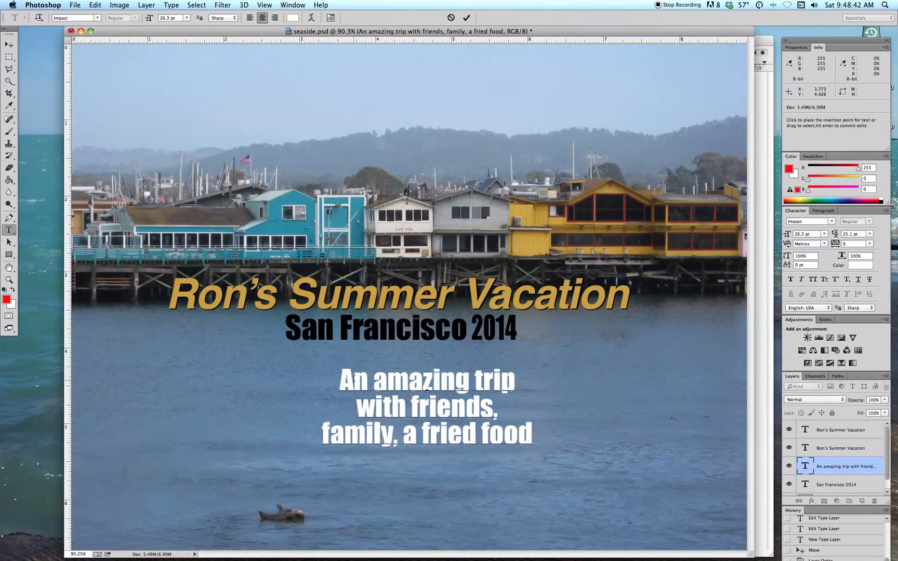
left_click_drag(339, 380, 540, 439)
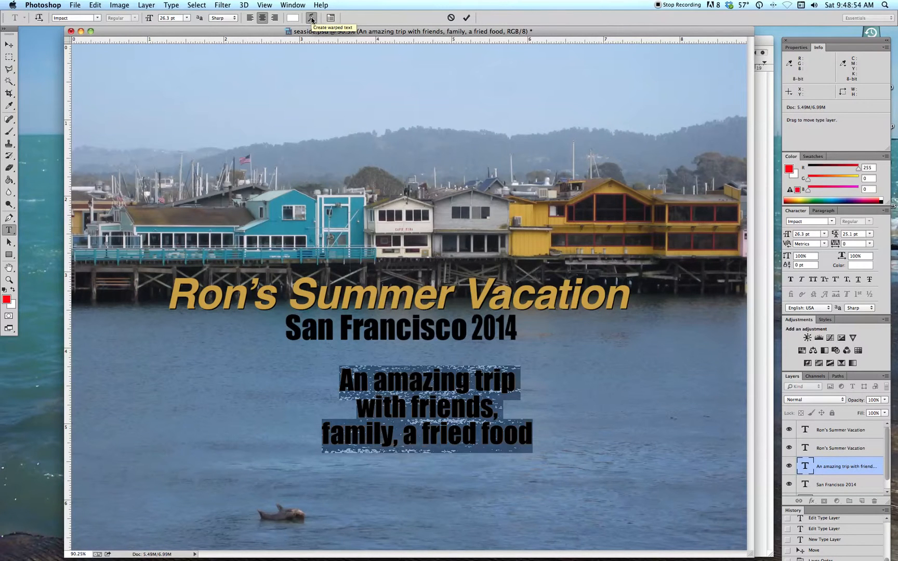
left_click(312, 20)
left_click(410, 229)
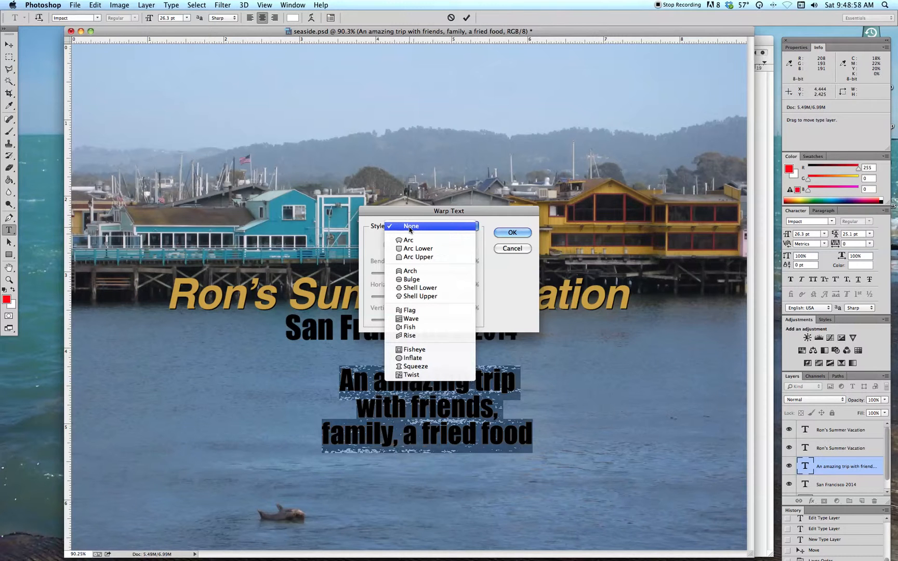
left_click(410, 240)
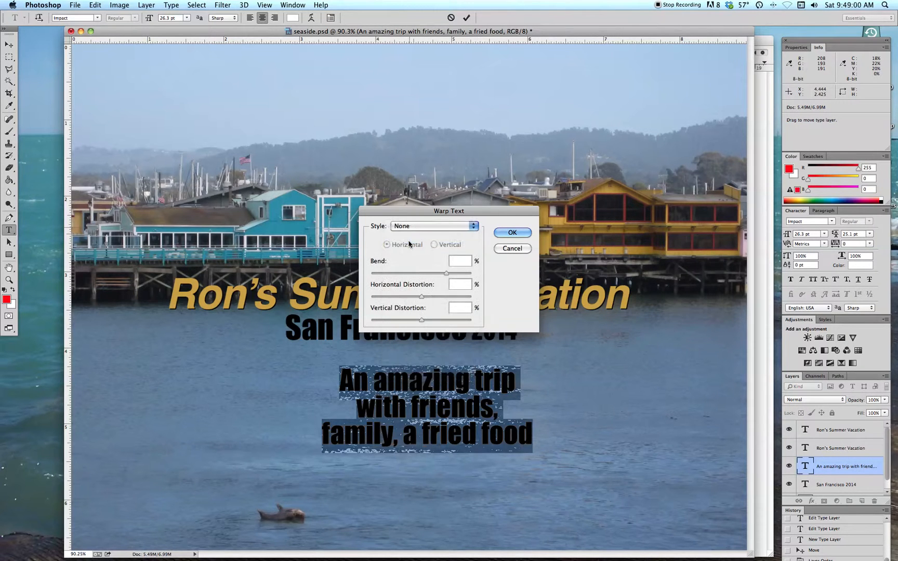
left_click_drag(417, 215, 398, 84)
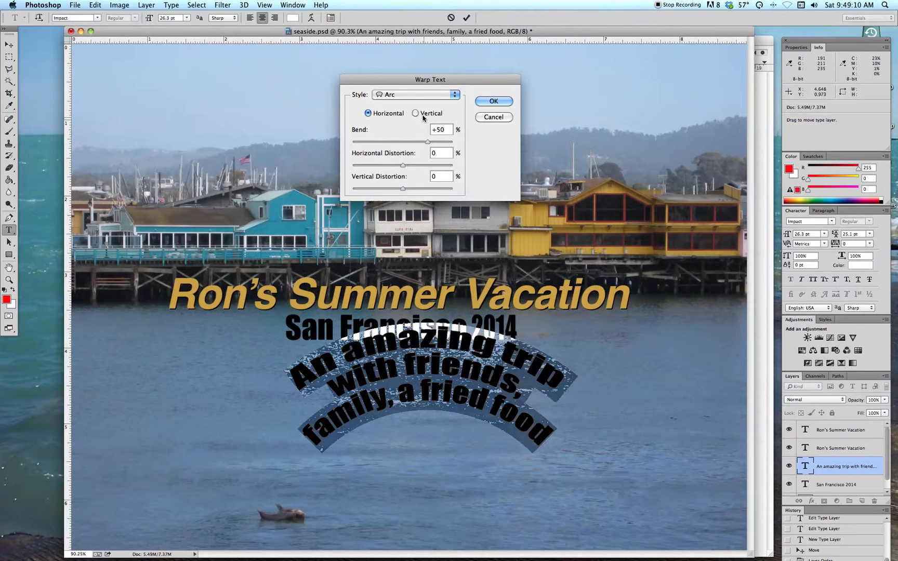
- Change the text warp to a vertical Arc Lower with +100% bend, -84% horizontal distortion and +93% vertical distortion
left_click(397, 95)
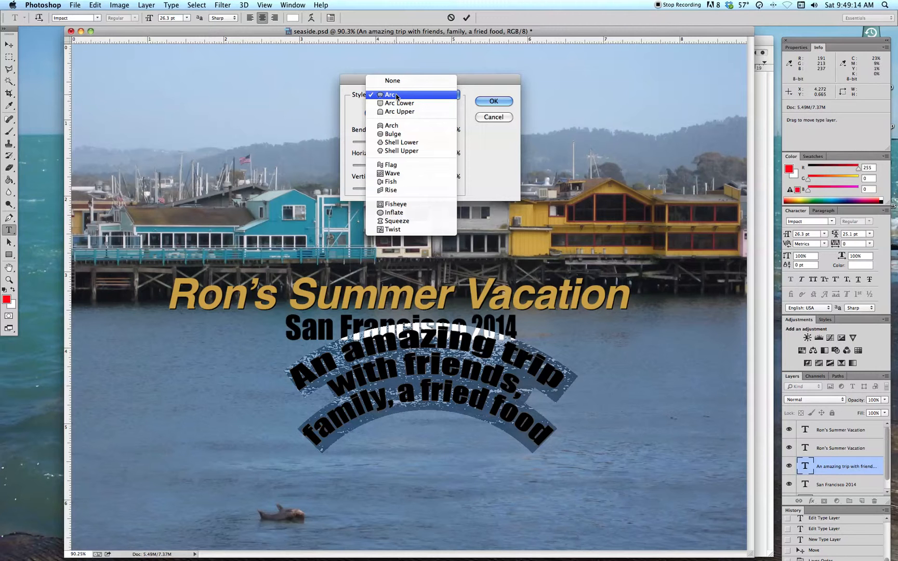
left_click(394, 104)
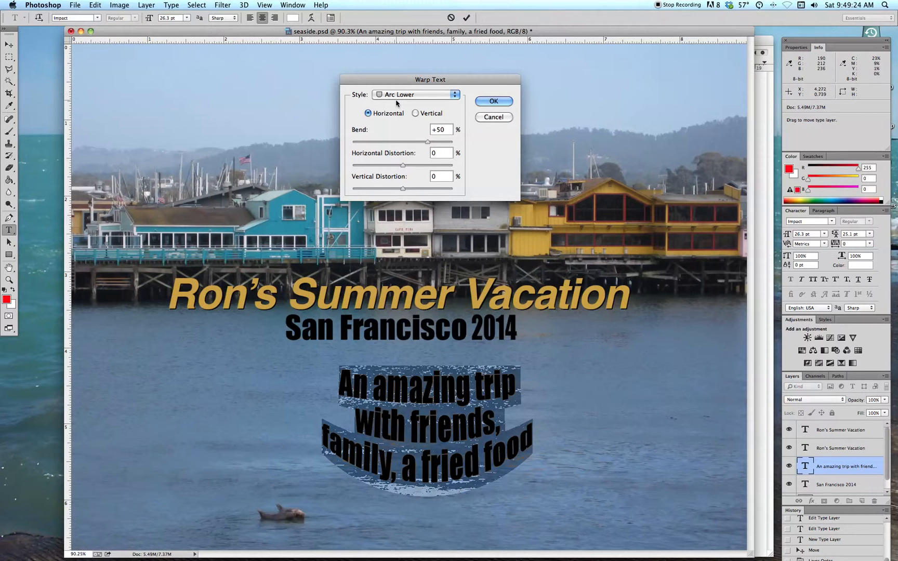
left_click(415, 113)
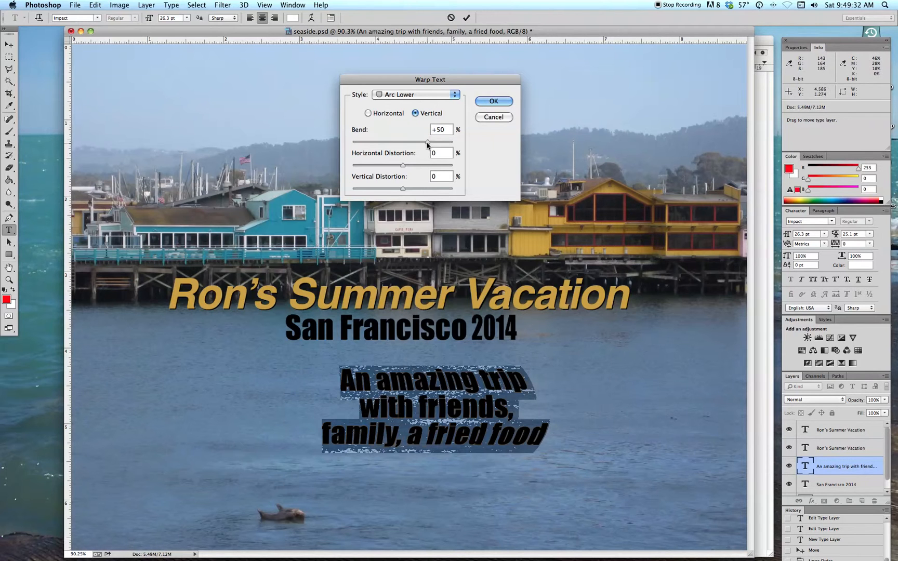
left_click_drag(419, 145, 457, 142)
left_click_drag(402, 165, 360, 165)
left_click_drag(401, 191, 450, 192)
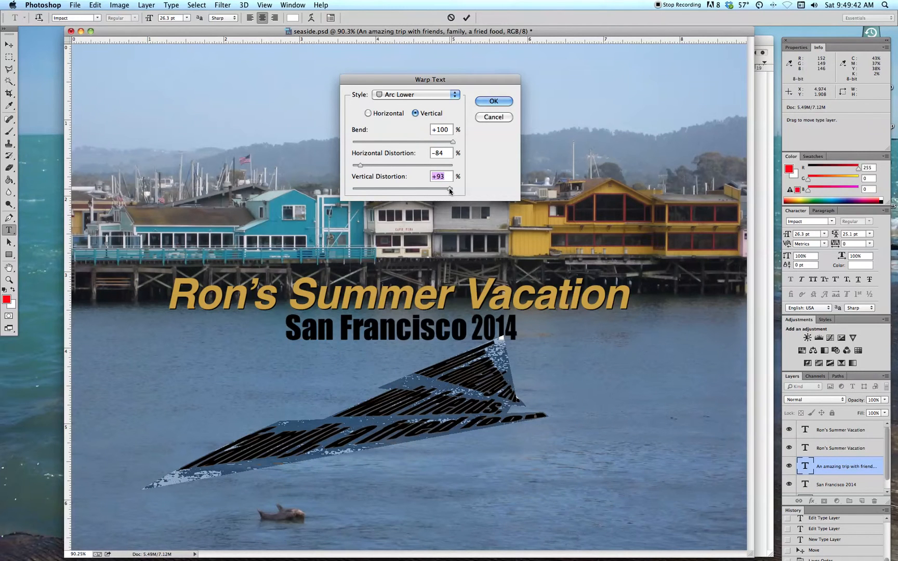
- Try the Arch style on the text and reset all warp settings
left_click(414, 96)
left_click(397, 114)
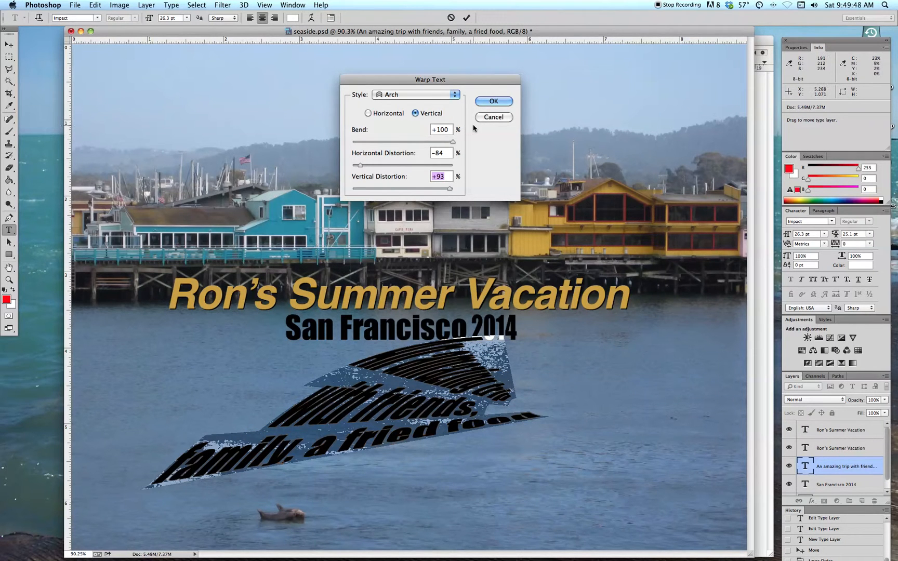
key("alt")
key("alt")
left_click(494, 118, "alt")
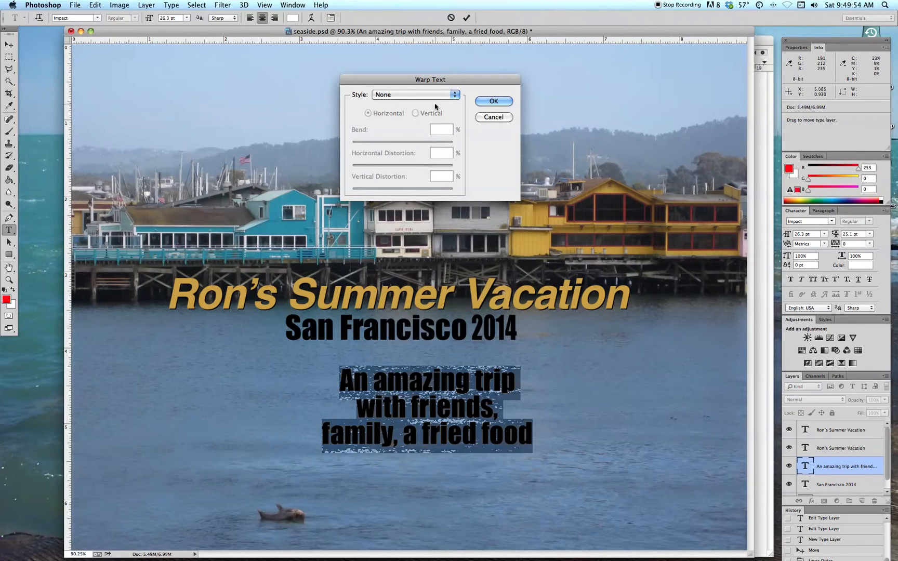
- Warp the three-line text with the horizontal Flag style at +37% bend
left_click(395, 95)
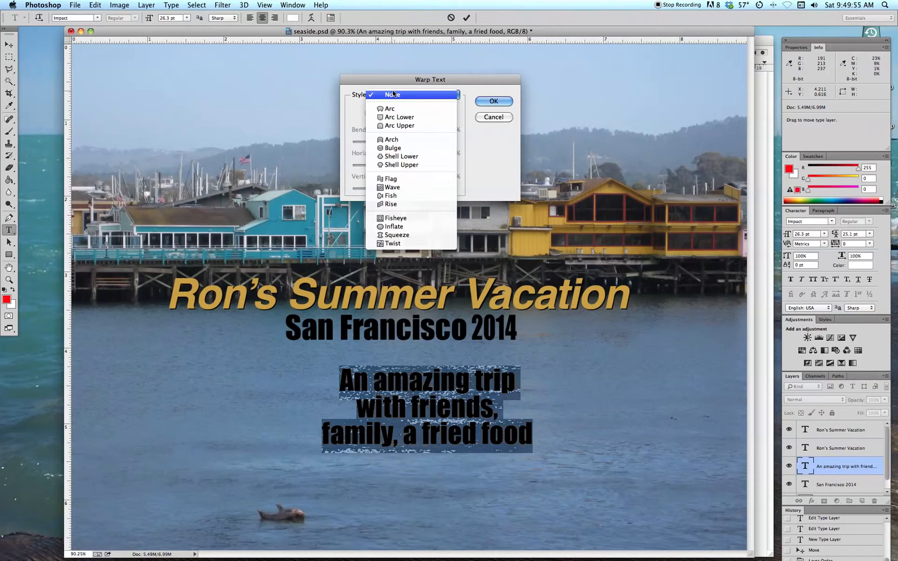
left_click(392, 178)
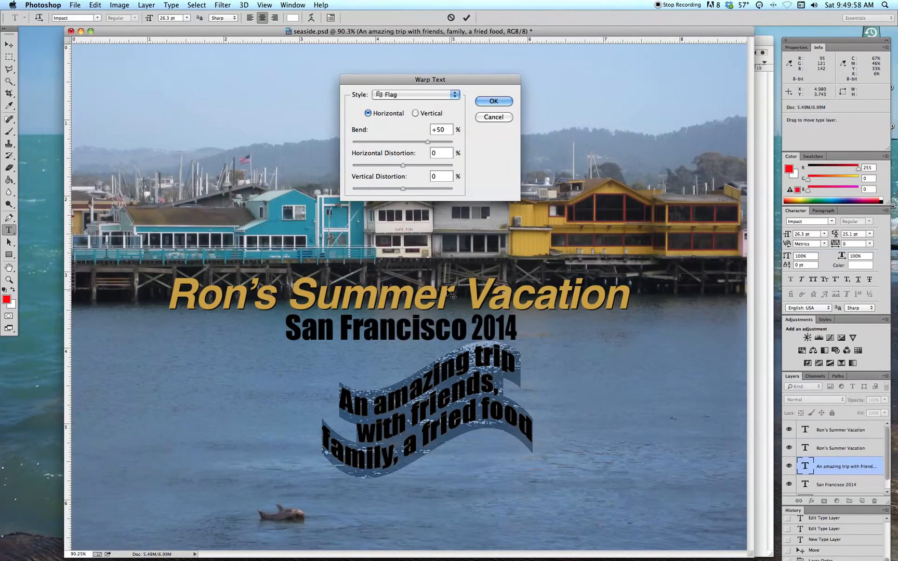
mouse_move(425, 142)
left_mouse_down()
mouse_move(387, 142)
mouse_move(423, 144)
left_mouse_up()
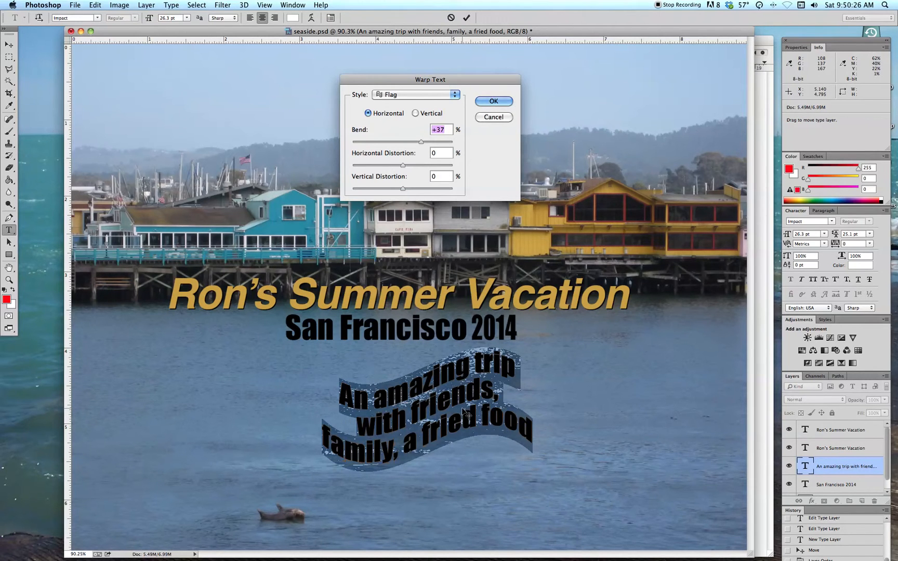
- Warp the three-line text with the Twist style at -60% bend and commit the text edit
left_click(408, 94)
left_click(398, 159)
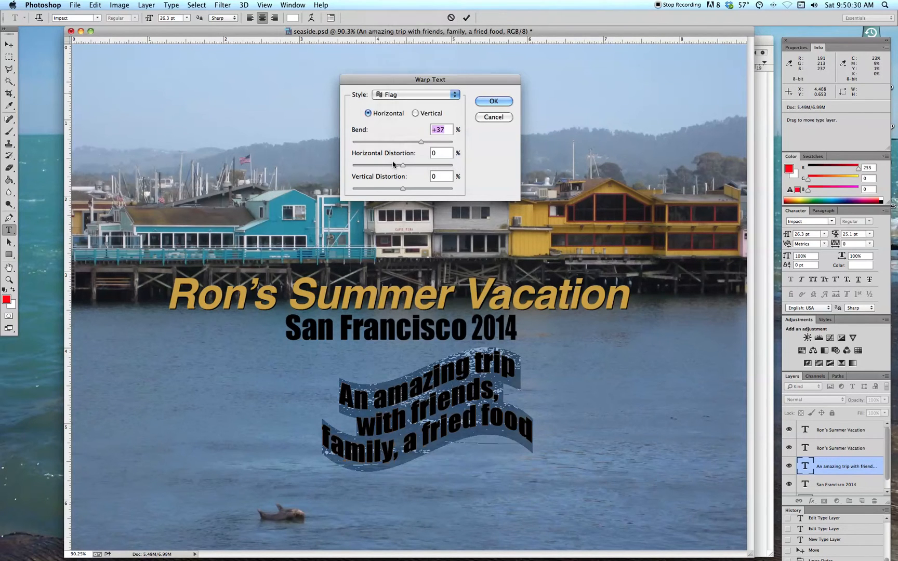
left_click_drag(420, 142, 374, 144)
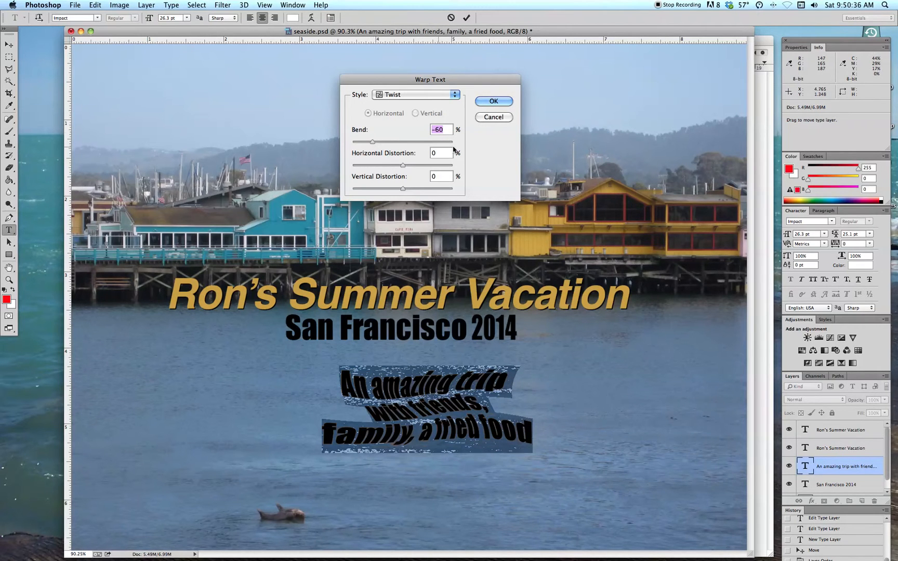
left_click(496, 103)
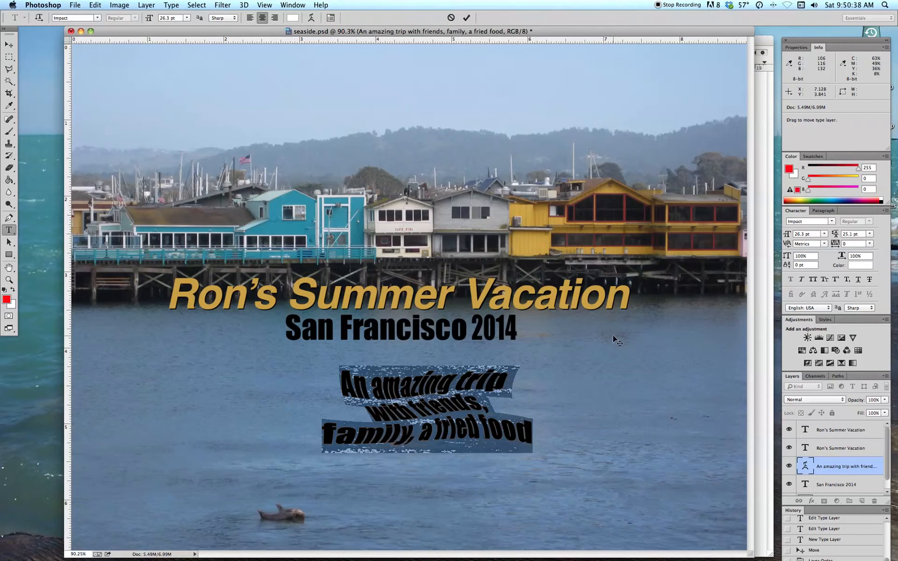
left_click(9, 68)
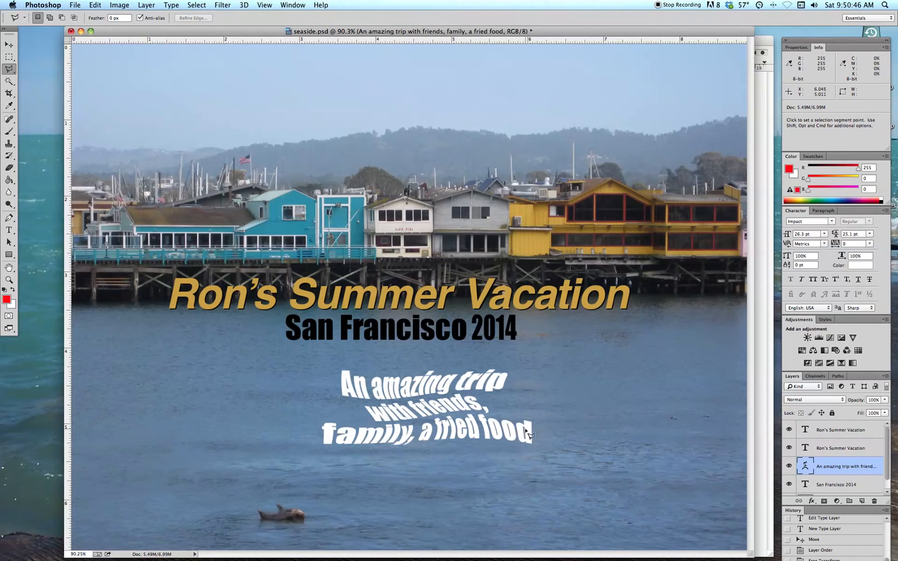
- Select both Summer Vacation title layers and scale them together to about 95% width
left_click(9, 45)
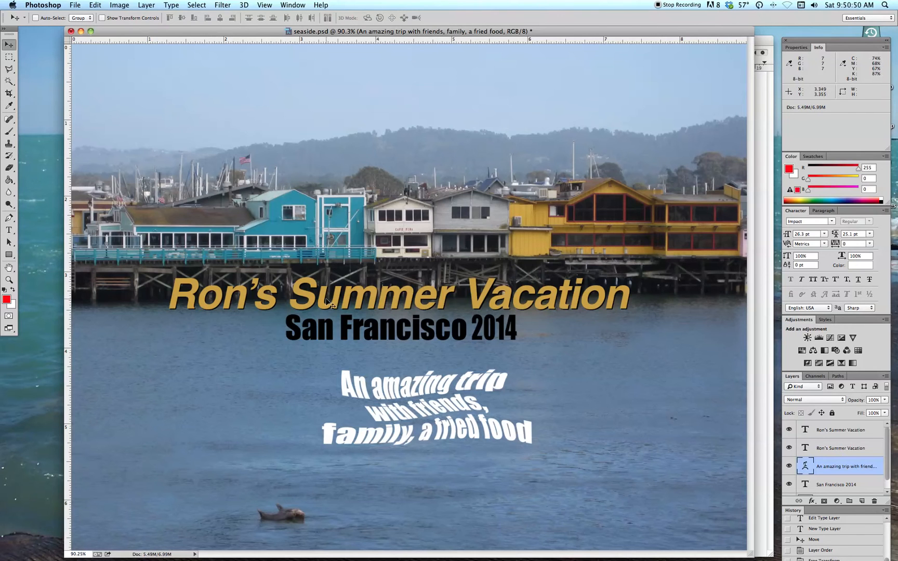
left_click(828, 448)
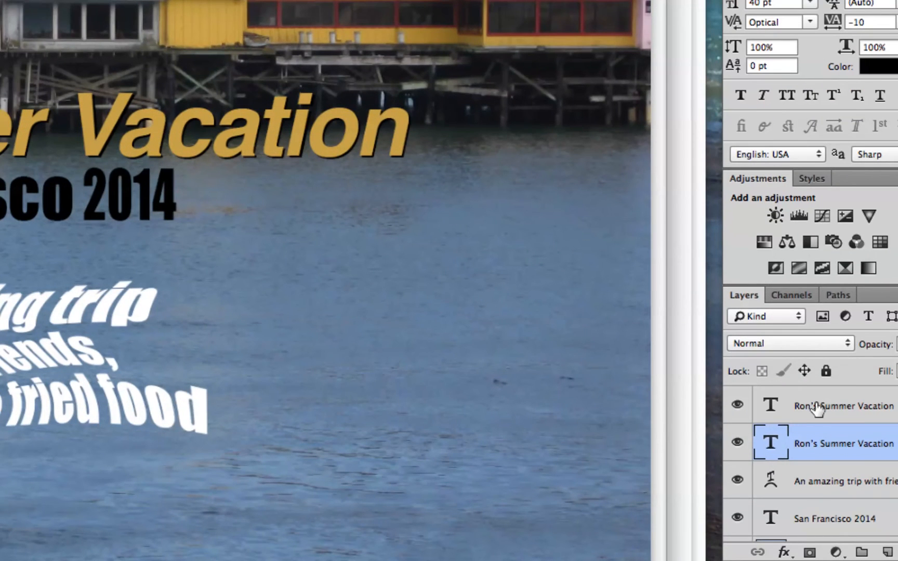
left_click(814, 406, "shift")
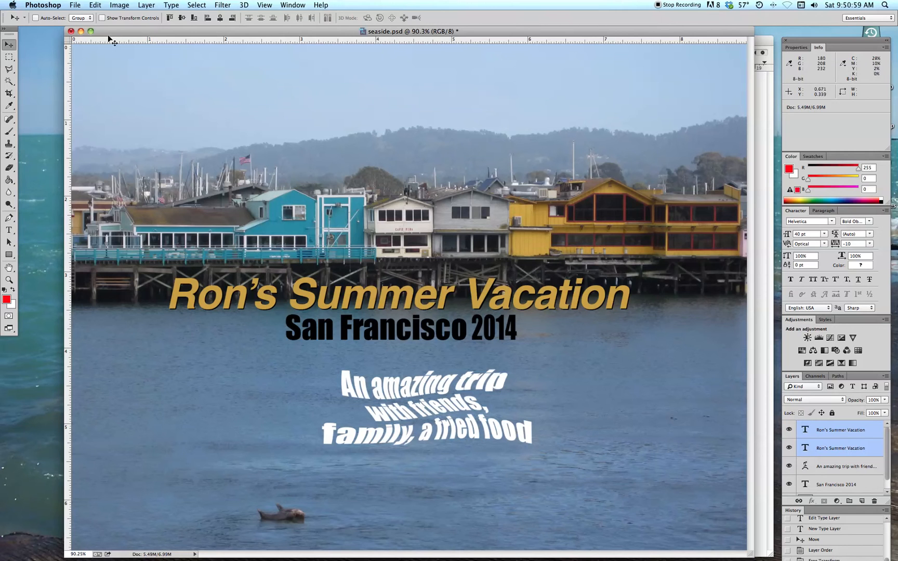
left_click(74, 5)
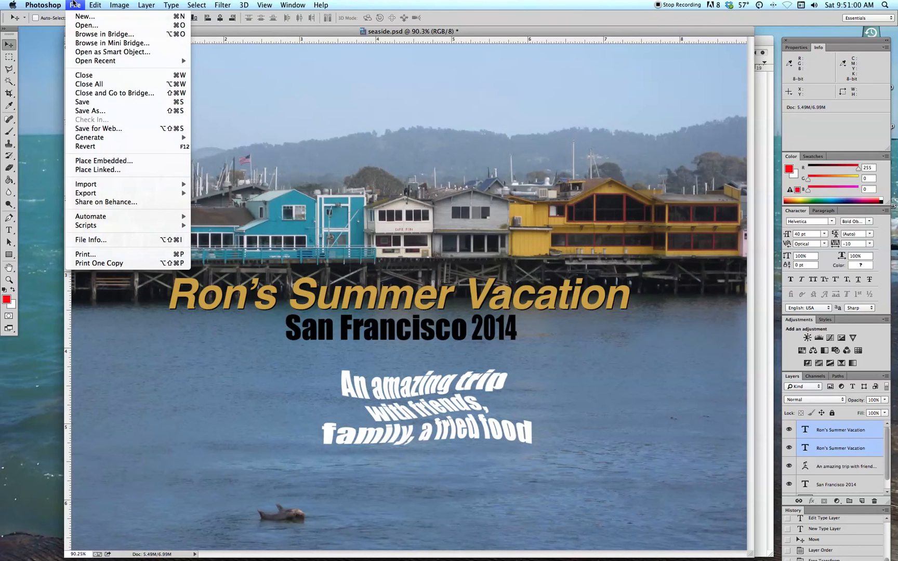
mouse_move(100, 4)
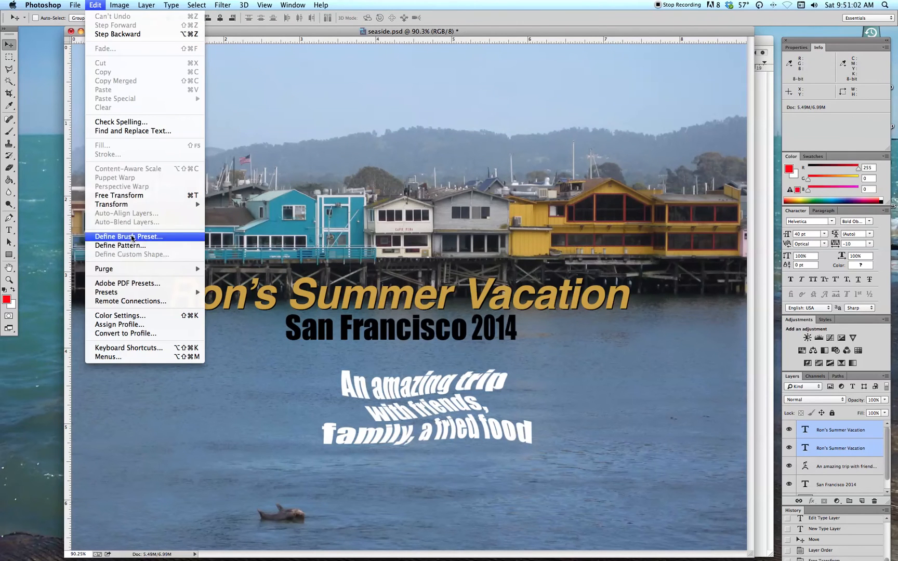
mouse_move(120, 204)
left_click(224, 220)
left_click_drag(631, 299, 607, 292)
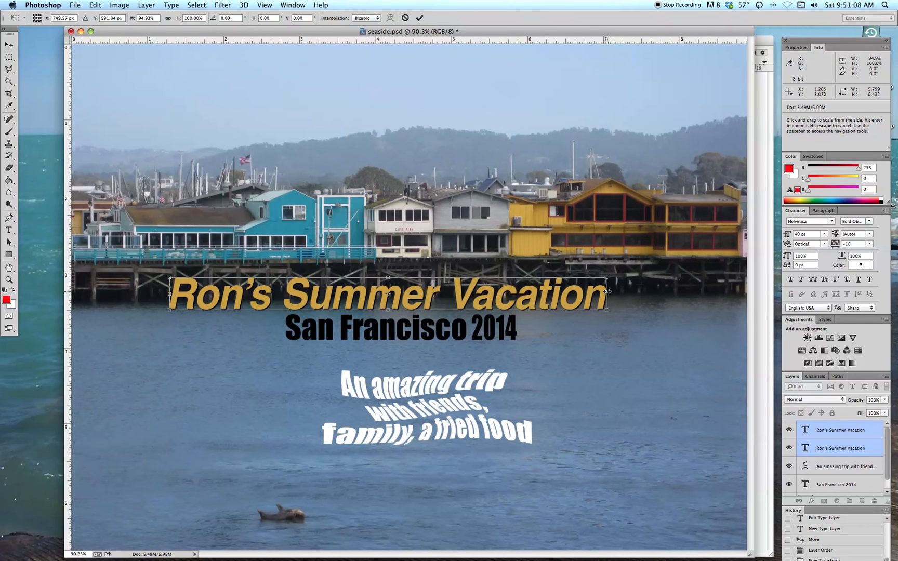